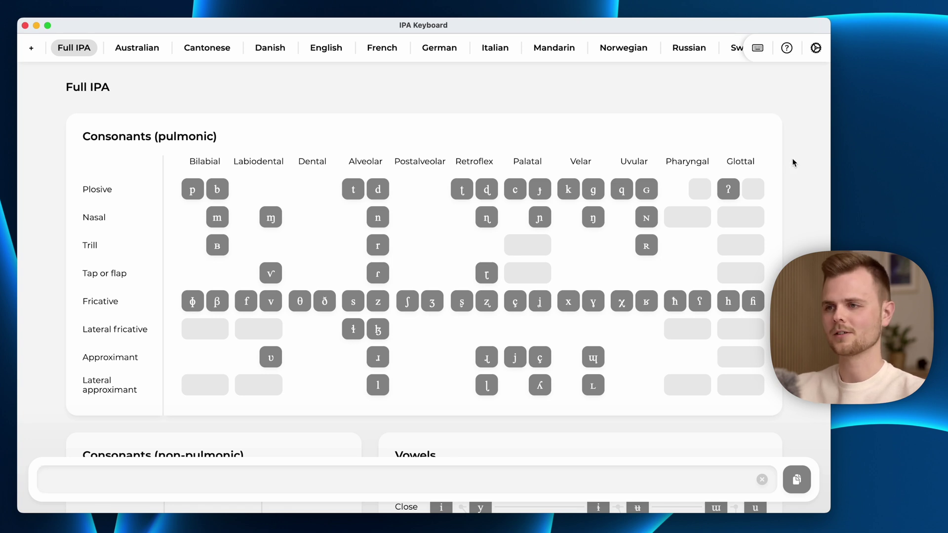
- Enter the retroflex symbols ʈʂ from the full IPA chart, copy them to the clipboard and empty the text field
click(462, 190)
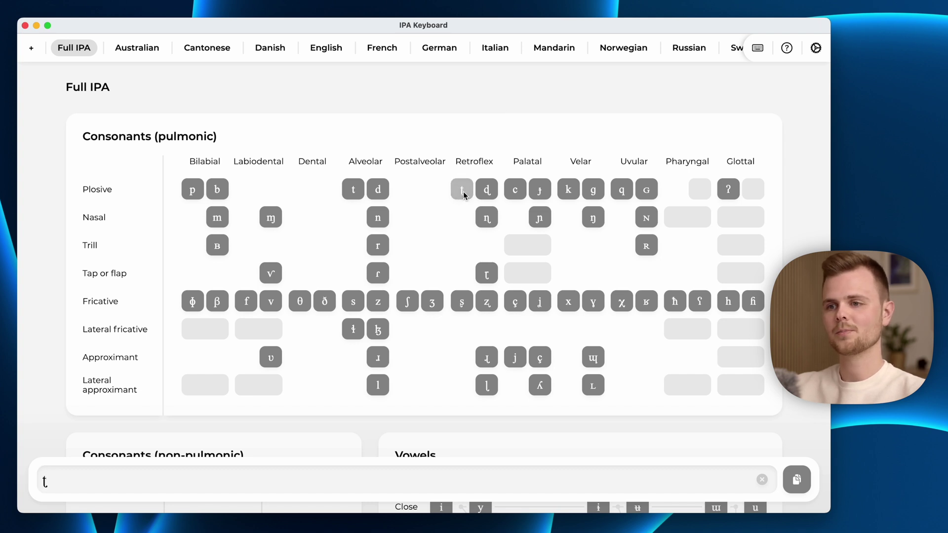
click(462, 302)
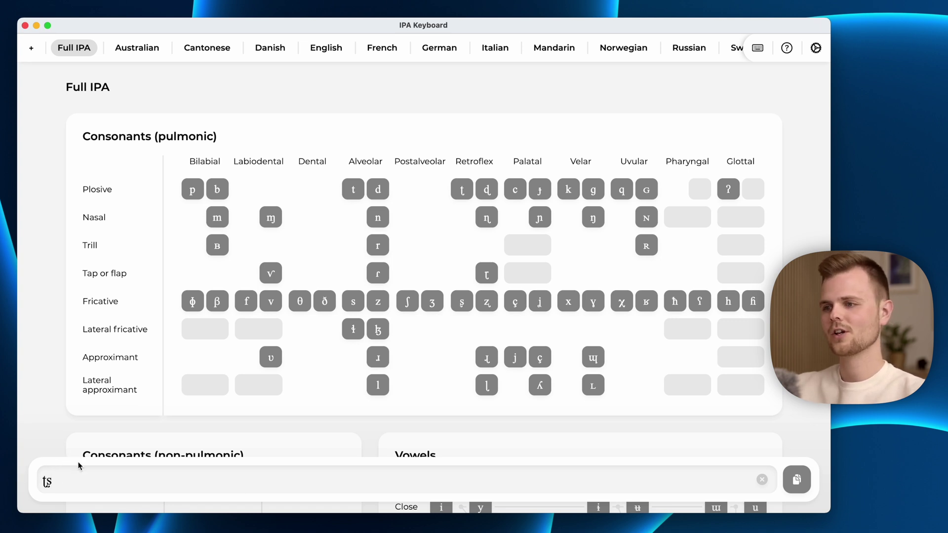
click(797, 480)
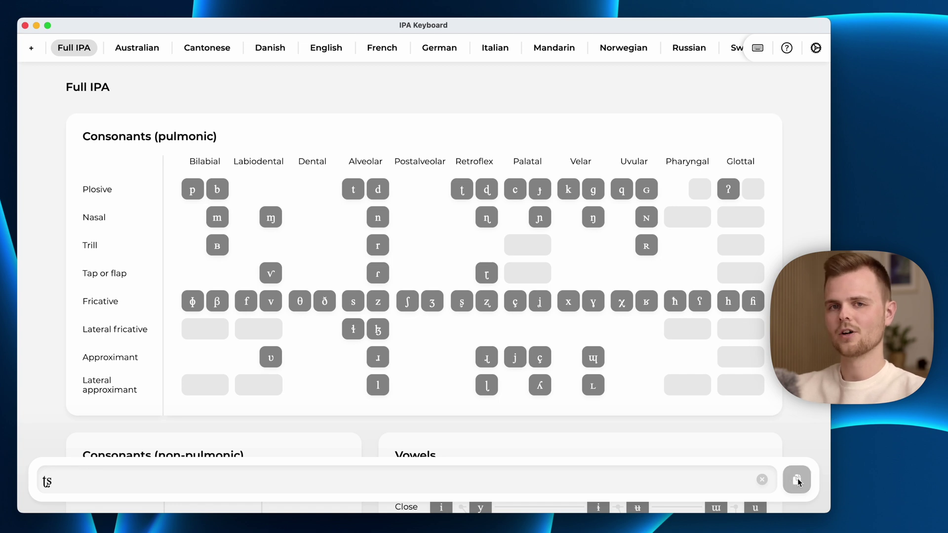
click(796, 480)
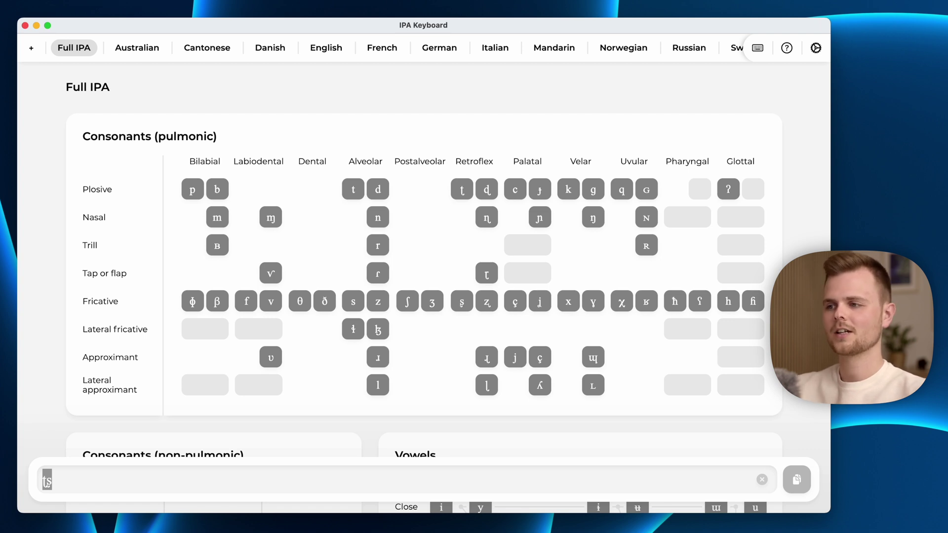
click(761, 479)
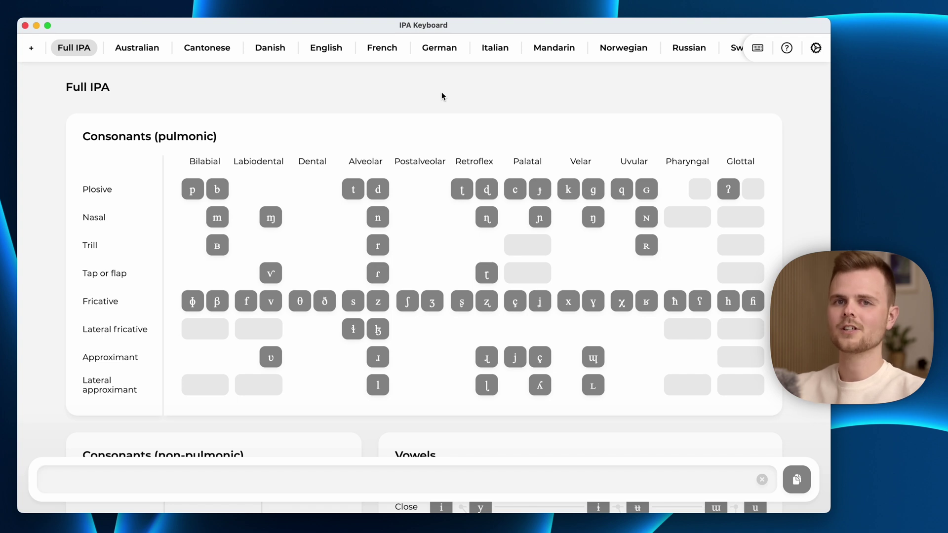
- On the English board, move əl ahead of ʔ in Consonants and place the Other section before Suprasegmentals
click(271, 49)
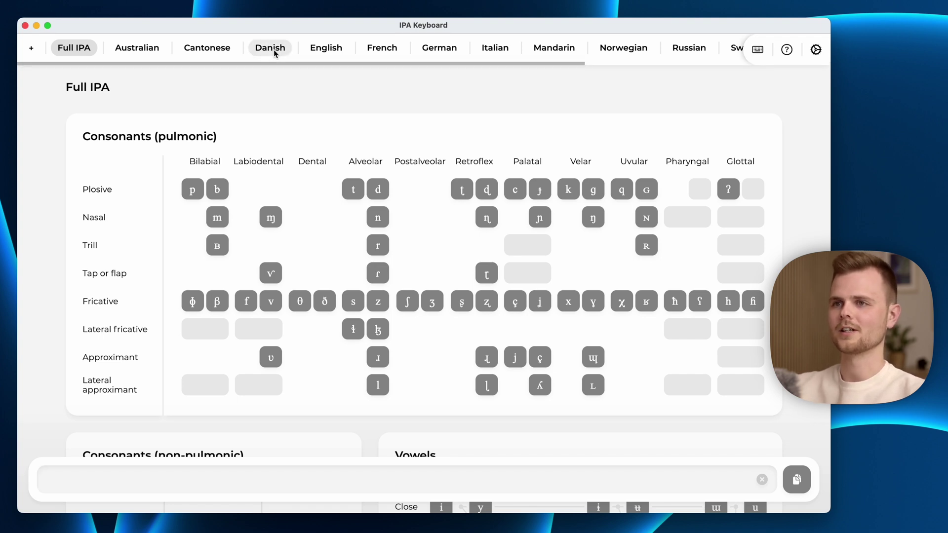
click(320, 51)
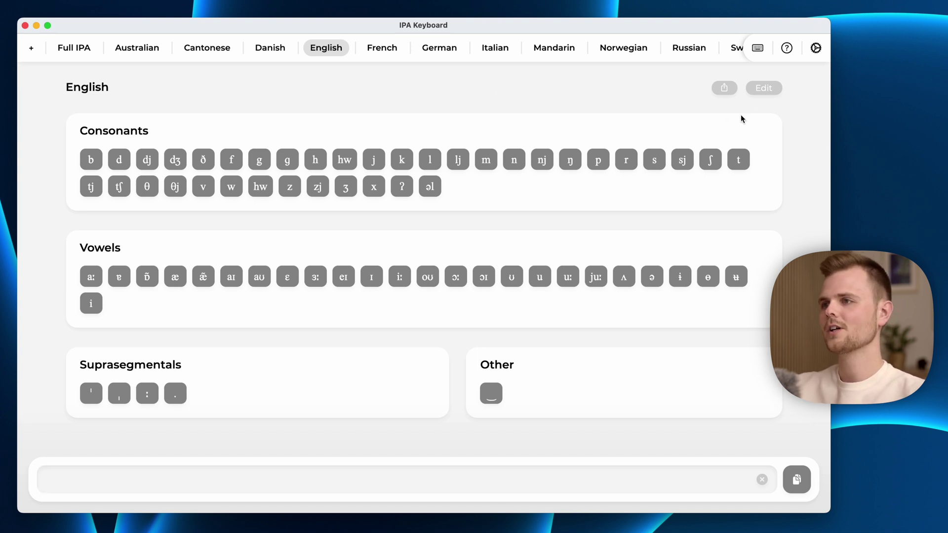
click(762, 89)
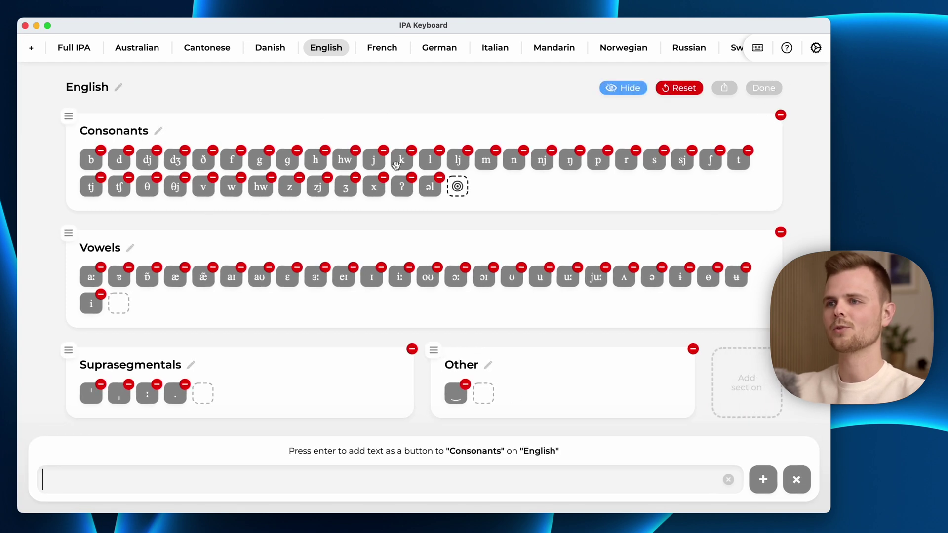
drag(429, 187, 395, 157)
drag(401, 198, 402, 196)
drag(434, 350, 68, 332)
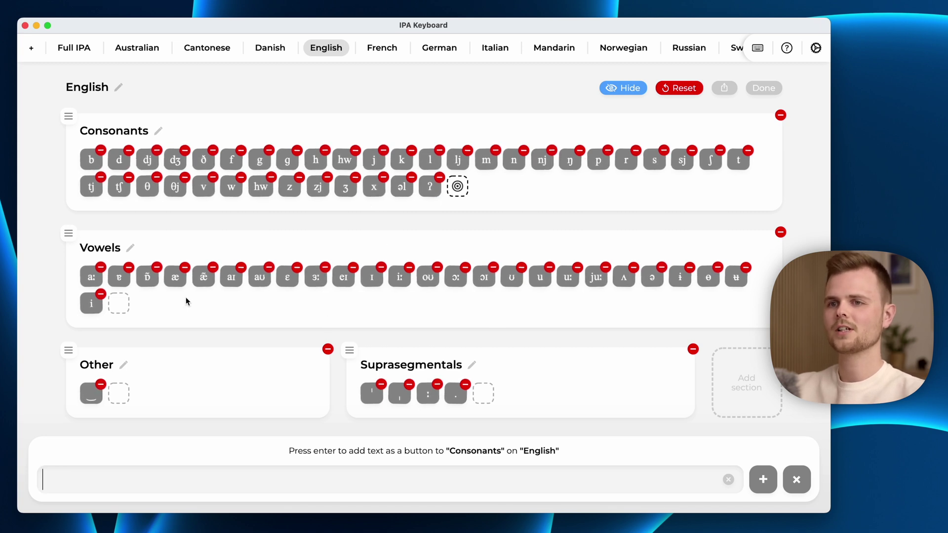
- Add y and e from the full IPA chart as buttons in the English board's Vowels section
click(123, 305)
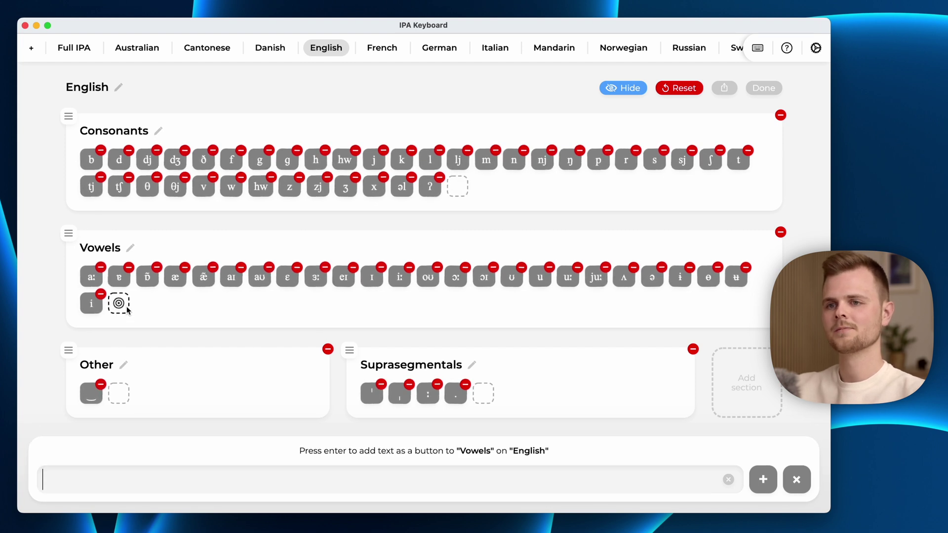
click(71, 48)
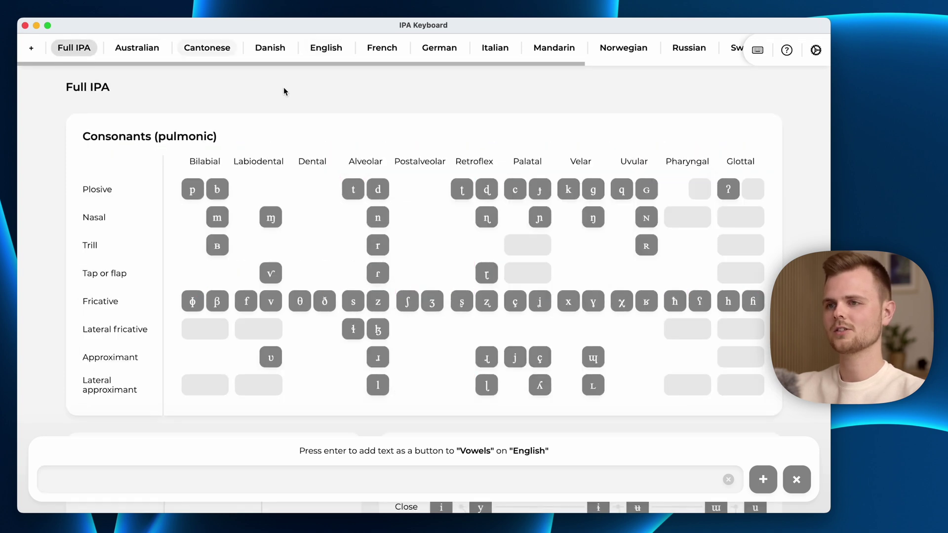
scroll(385, 232, down, 5)
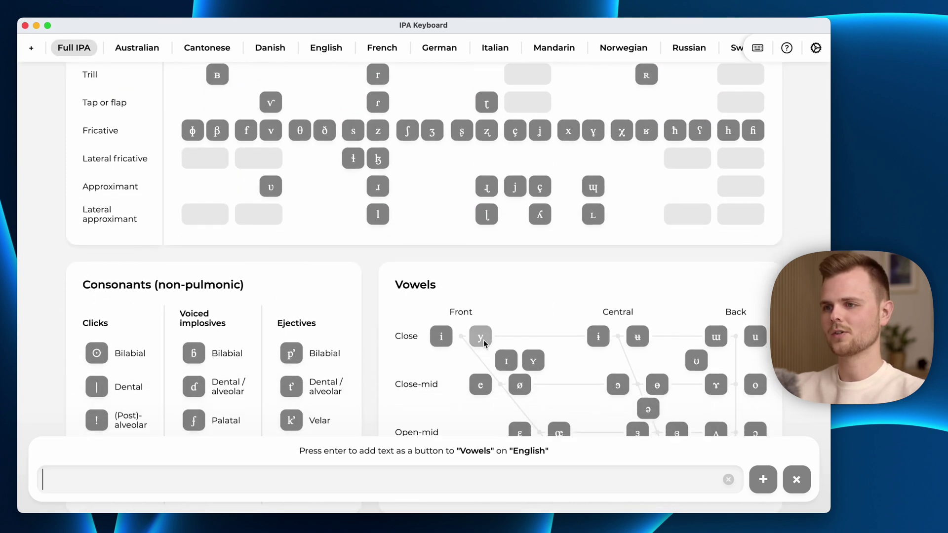
click(480, 336)
click(762, 480)
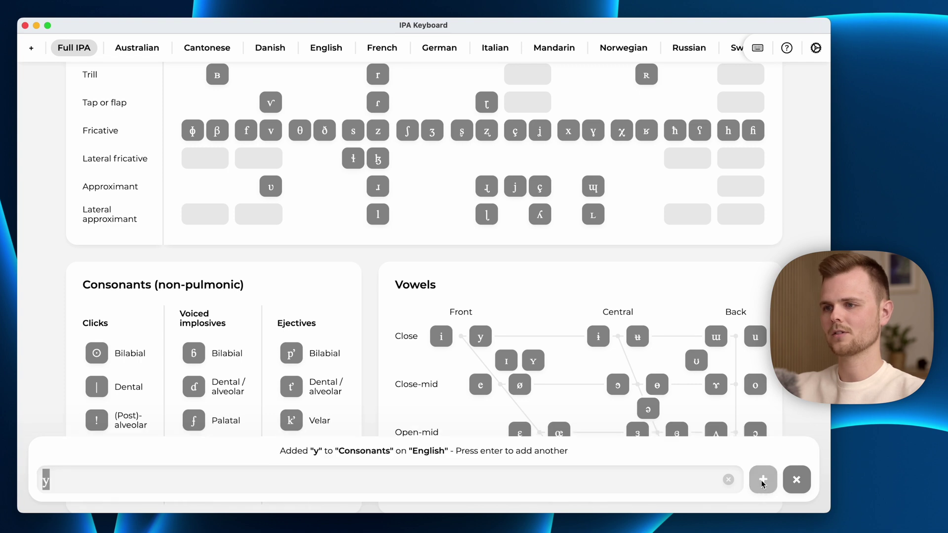
click(480, 385)
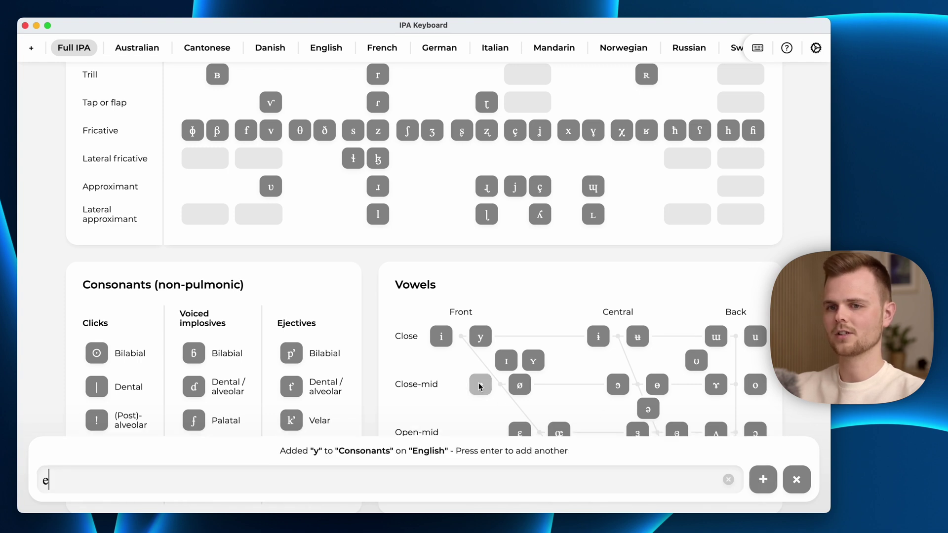
click(763, 479)
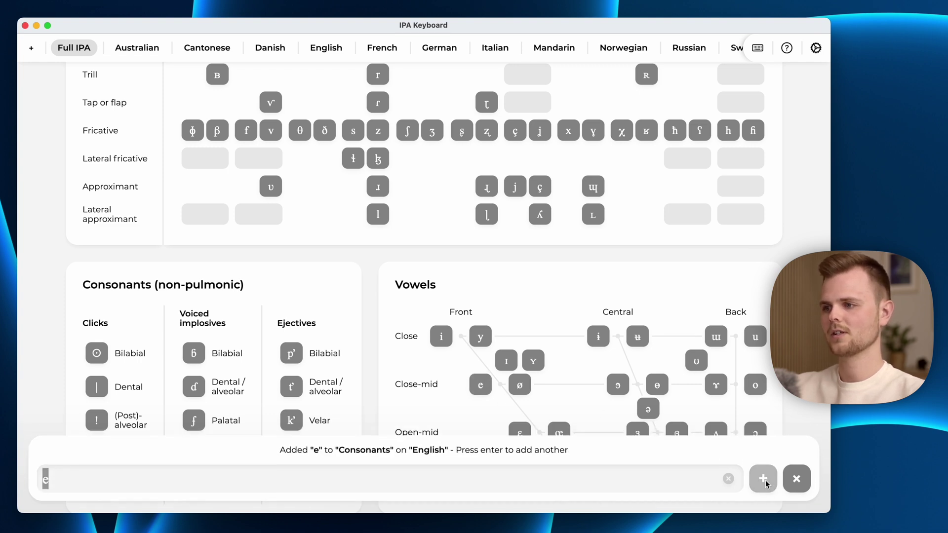
click(797, 481)
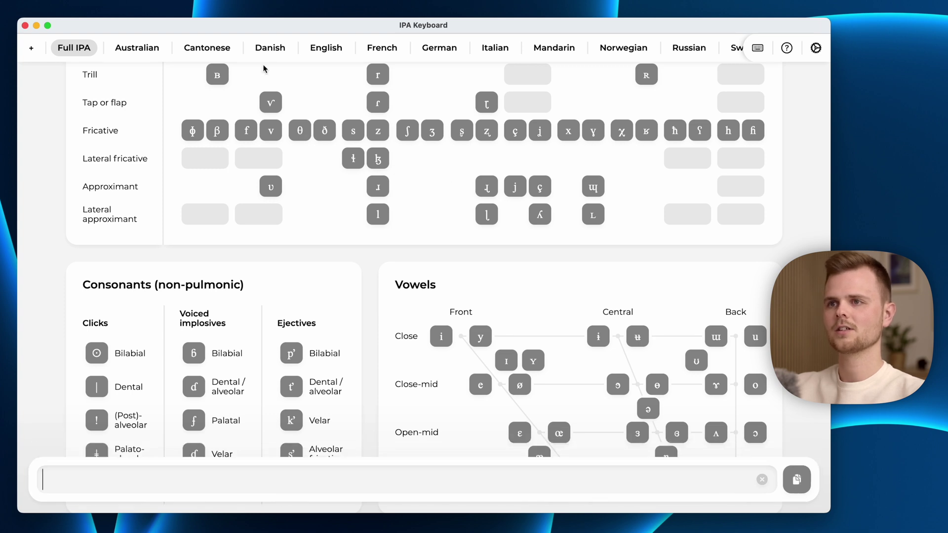
click(326, 49)
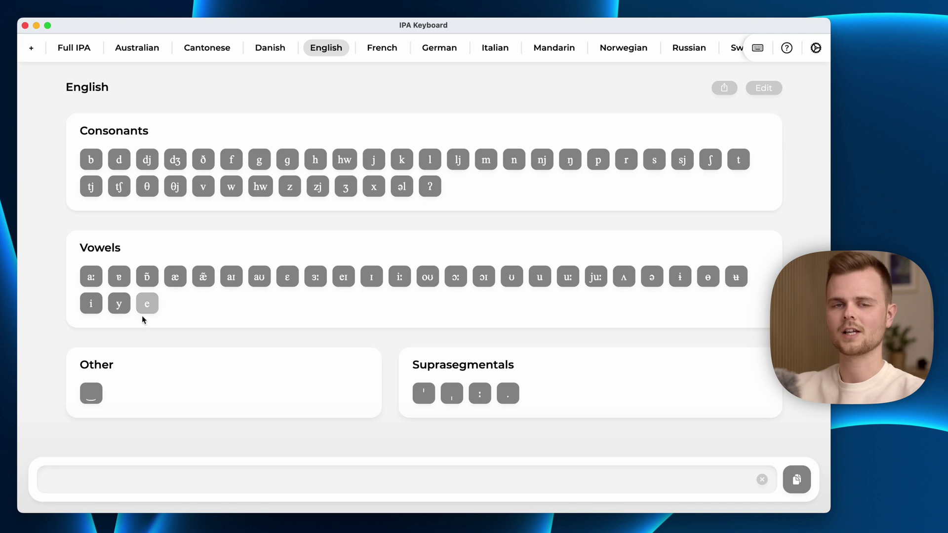
- Add a custom button containing a first name to the English board's Vowels section and insert its text into the text field
click(764, 88)
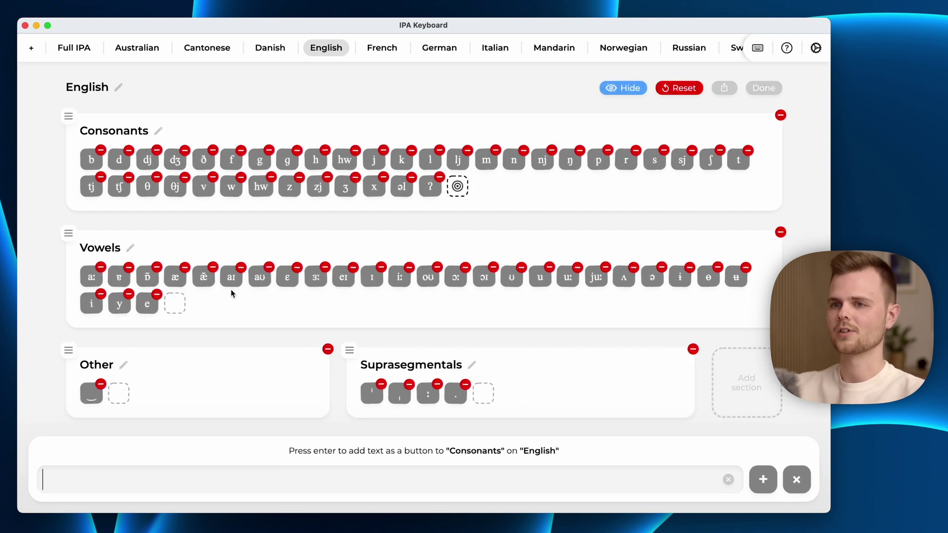
click(175, 307)
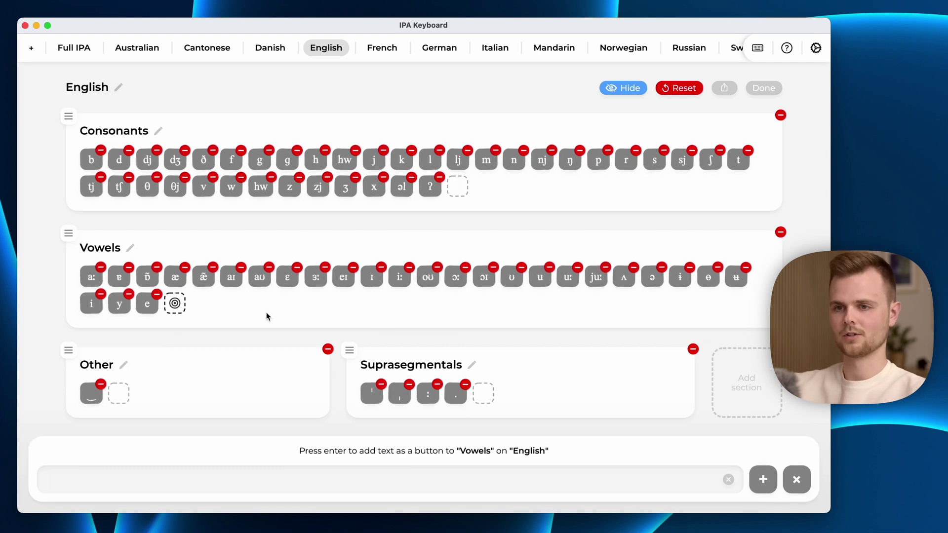
text(patrick)
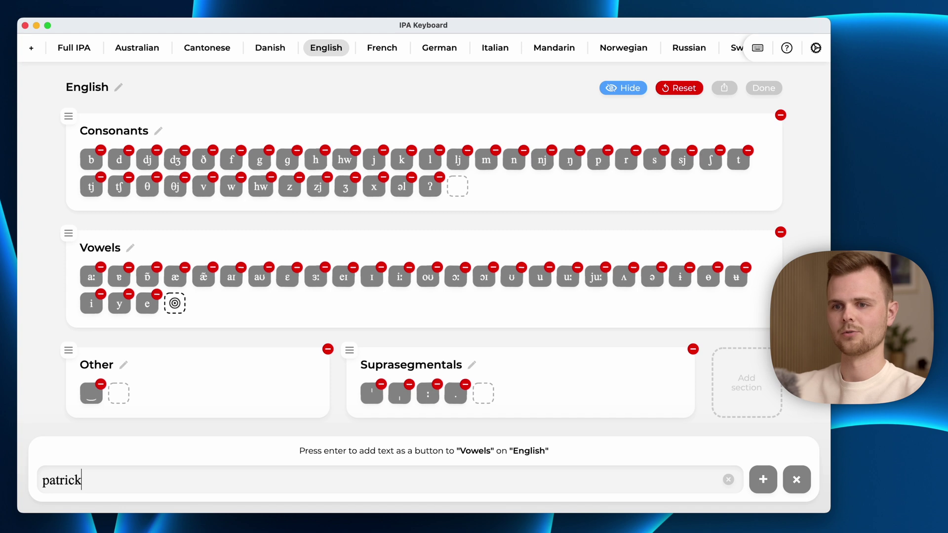
key(Return)
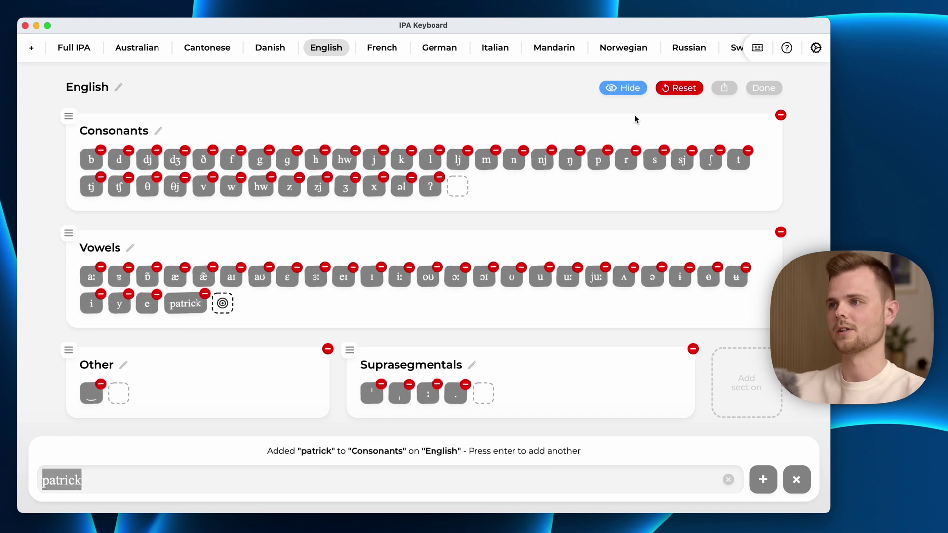
click(779, 85)
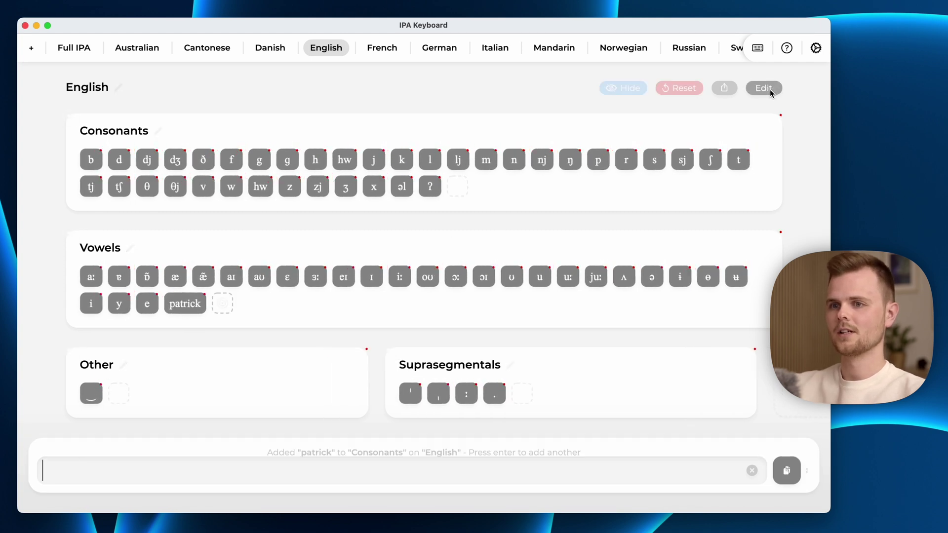
click(182, 300)
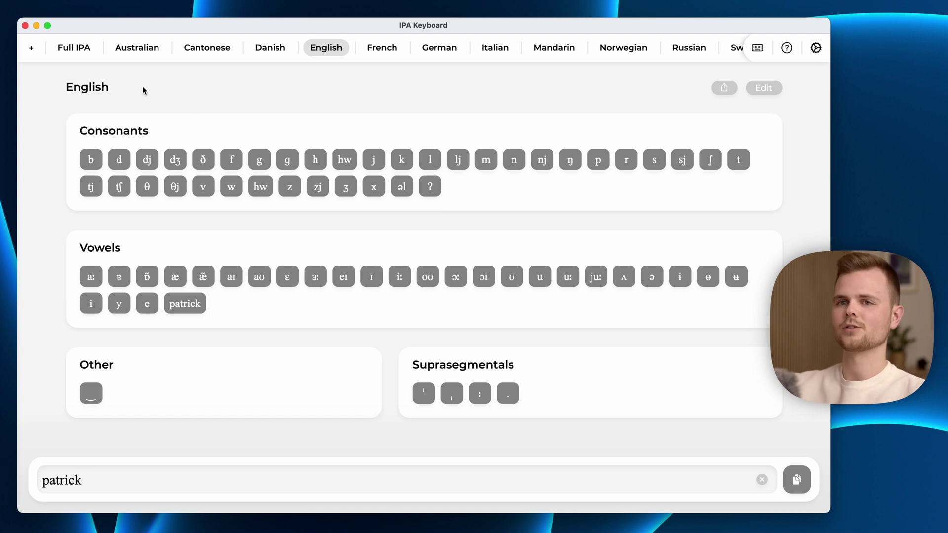
- Create a new board containing one new section, keeping the default names for both
click(32, 47)
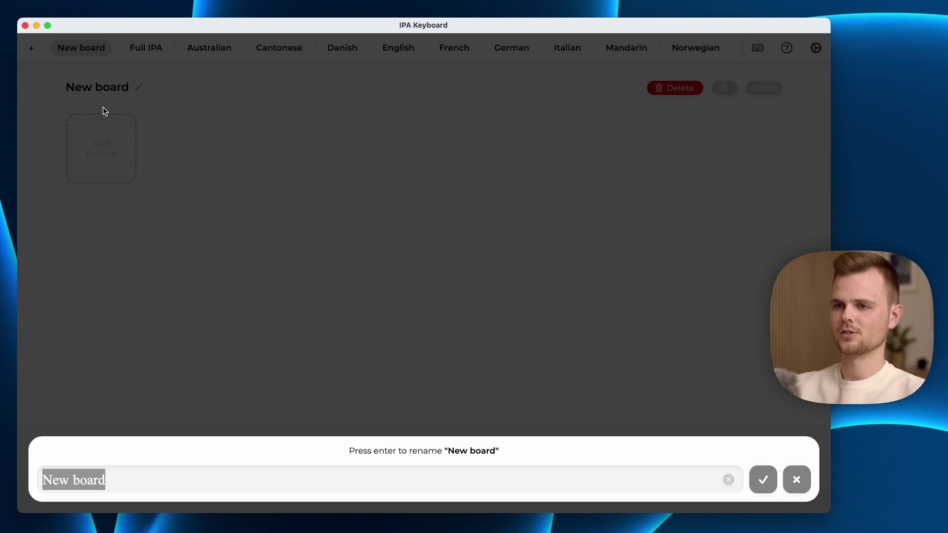
click(109, 143)
click(109, 164)
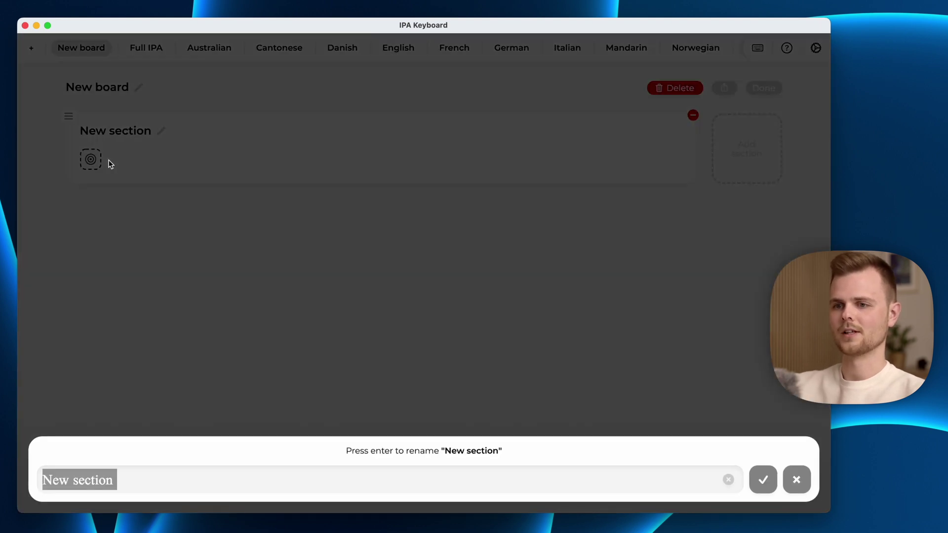
click(74, 176)
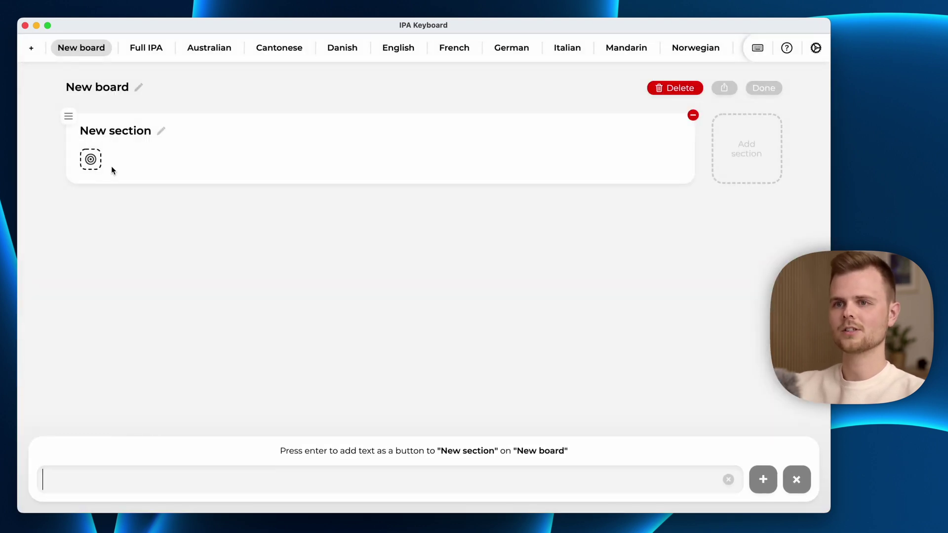
- Add i, ɻ and pʼ from the full IPA chart to the new board's section and finish editing the board
click(138, 51)
click(441, 336)
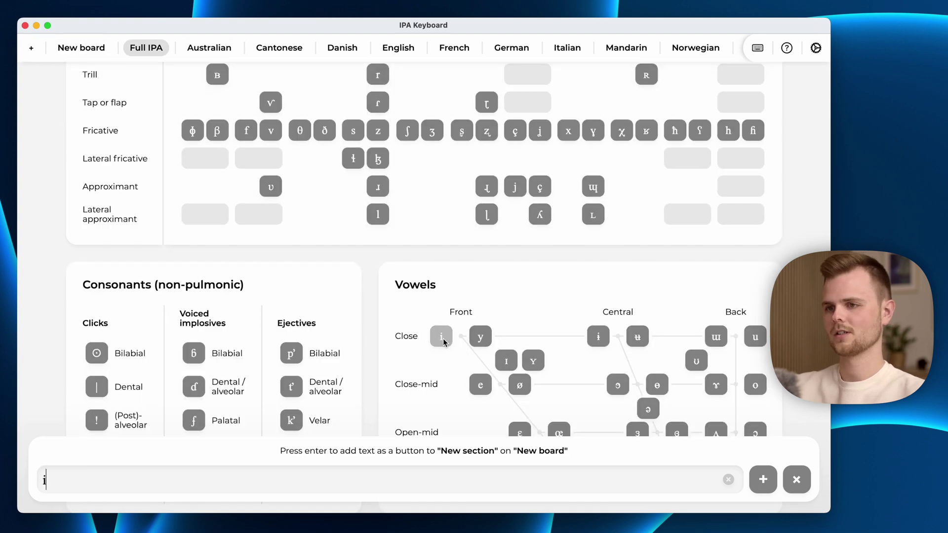
key(Return)
click(489, 191)
key(Return)
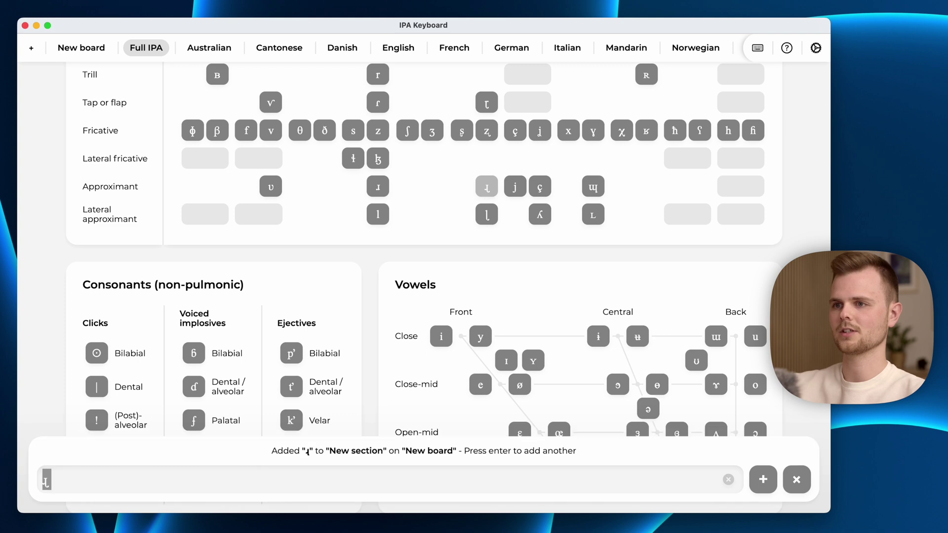
click(291, 353)
key(Return)
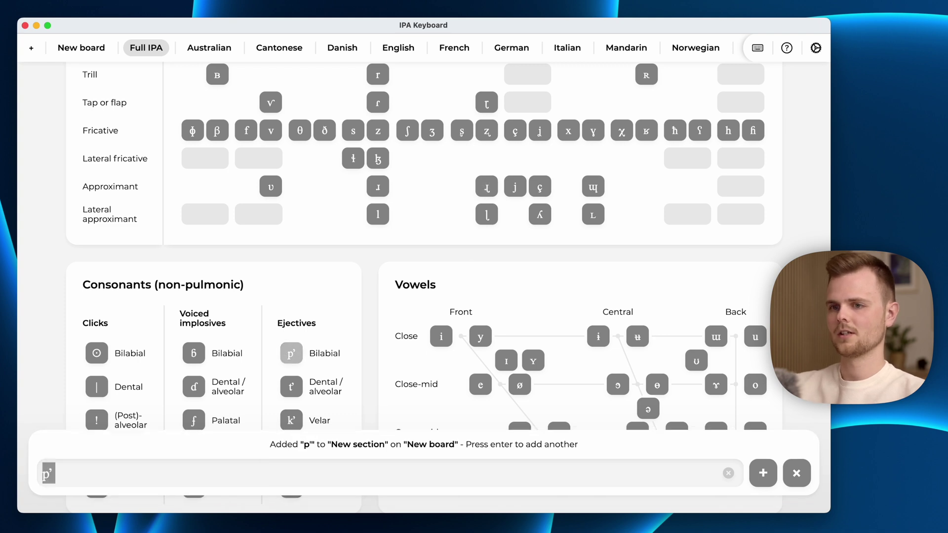
click(75, 50)
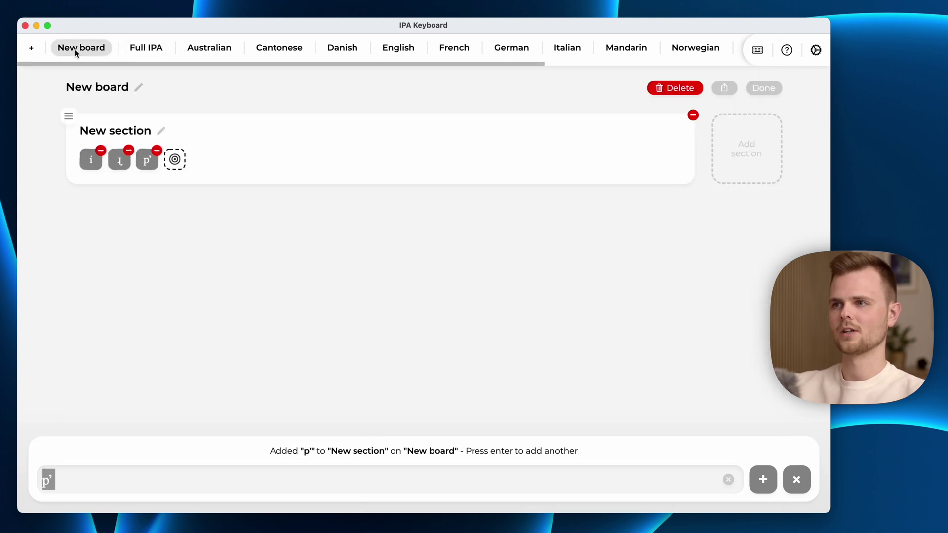
click(763, 89)
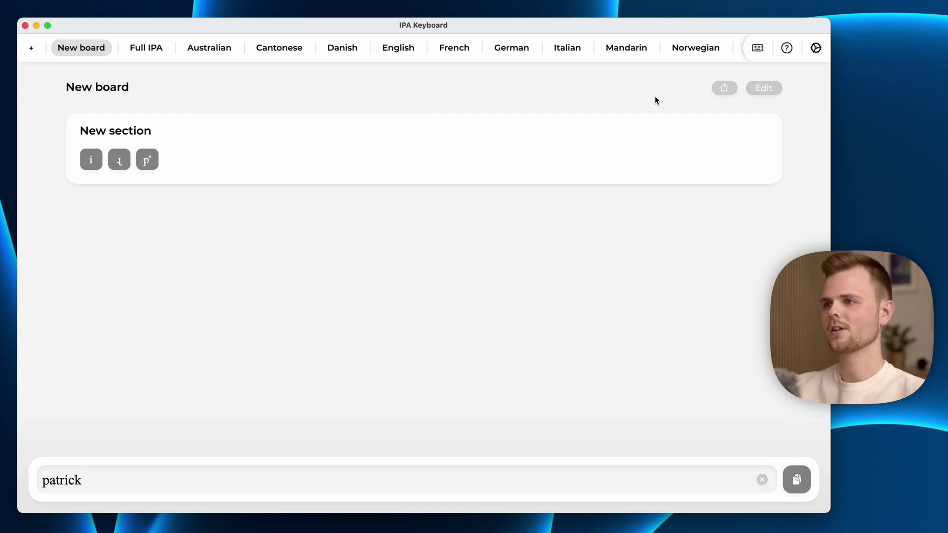
- Open the file export for the new board and cancel it without saving
click(724, 88)
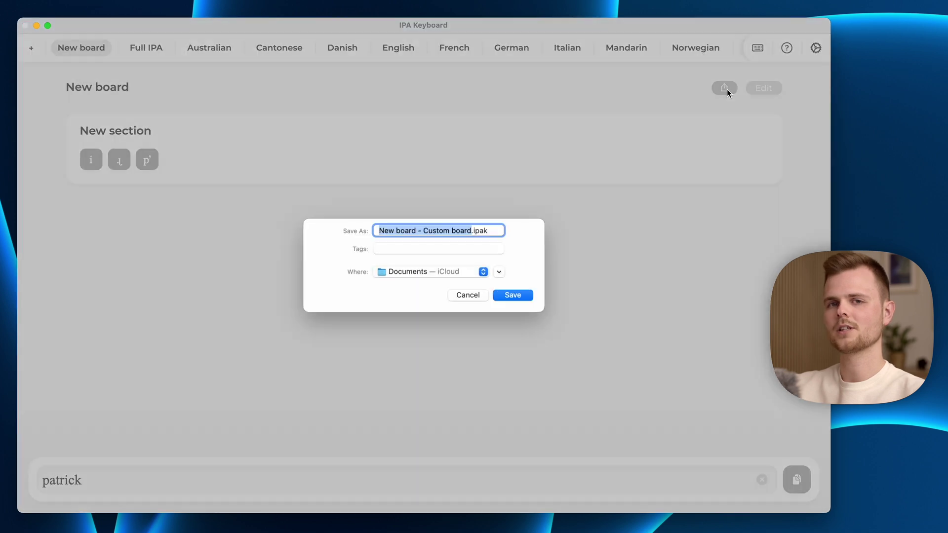
click(464, 295)
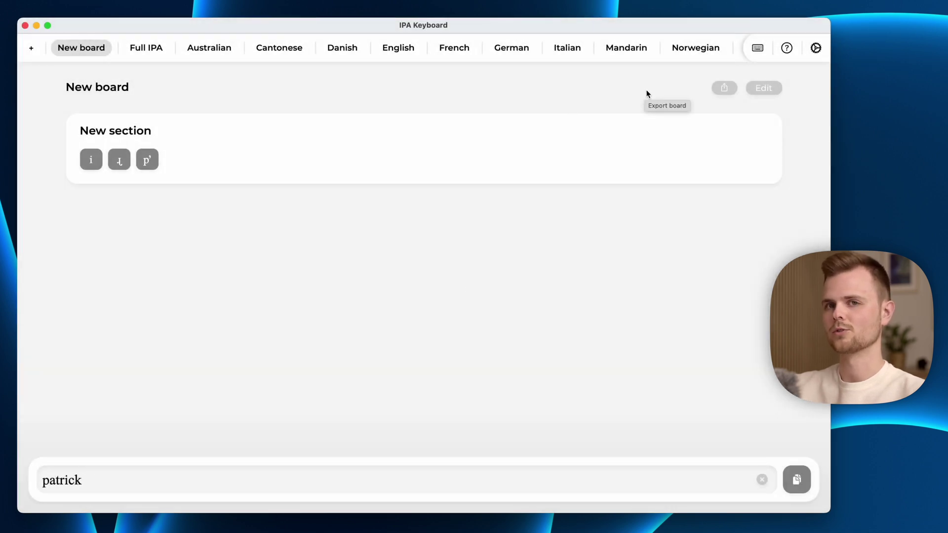
- Open the settings and examine the fonts available for the buttons and text field
click(815, 51)
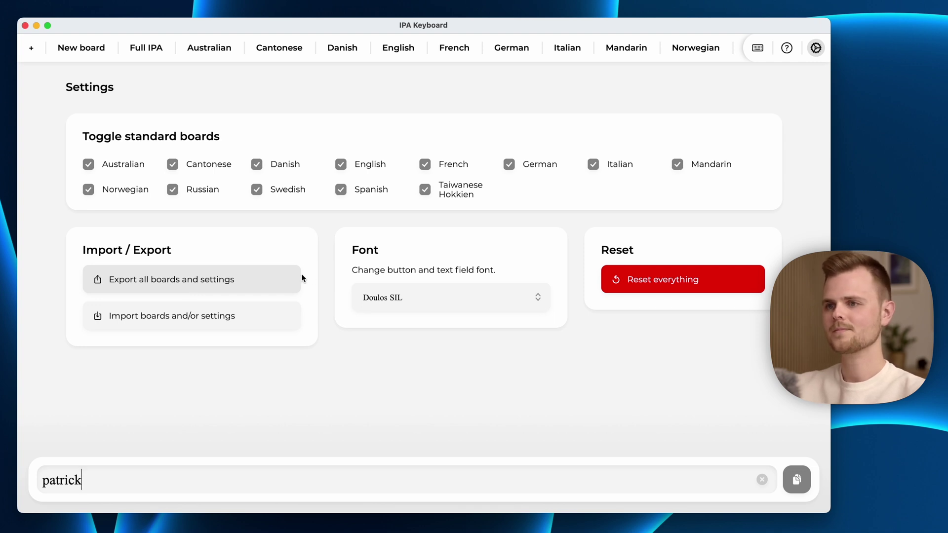
click(466, 297)
scroll(478, 369, down, 3)
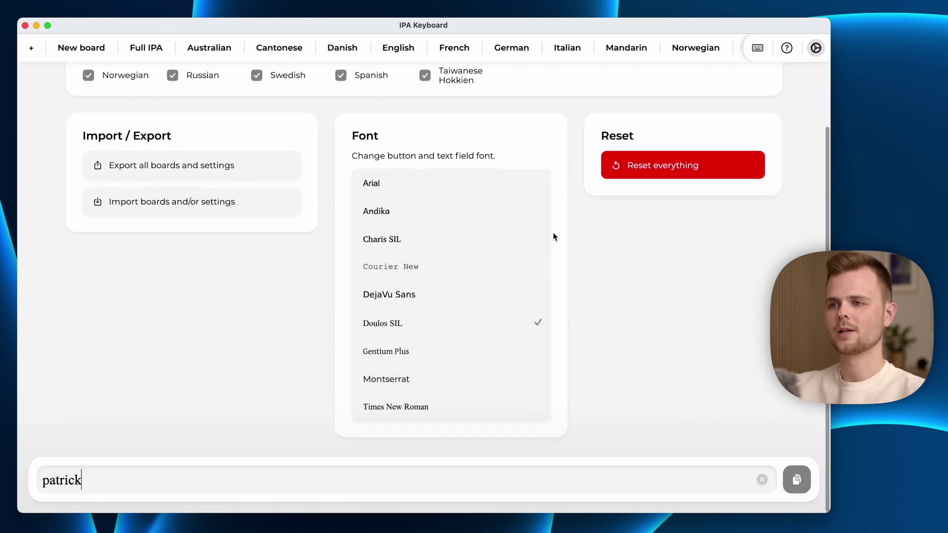
scroll(438, 167, up, 3)
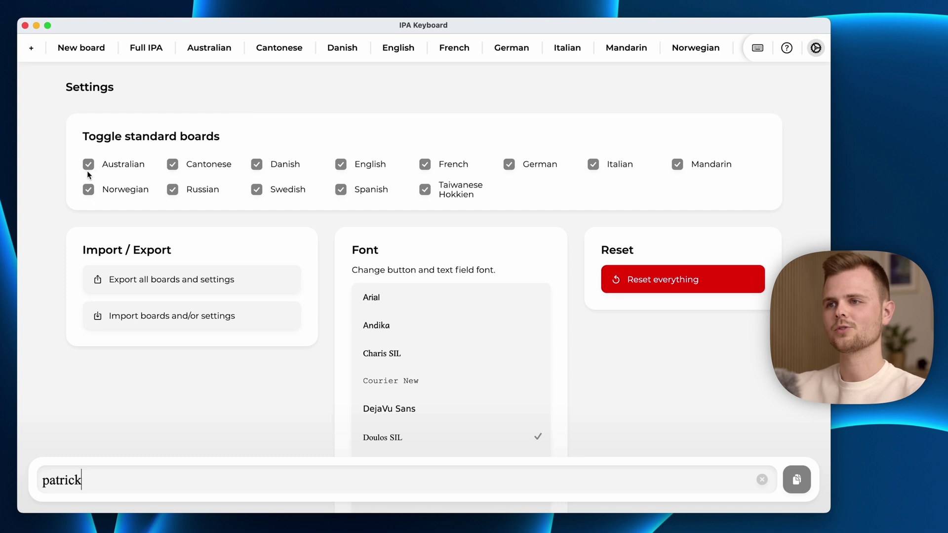
- Hide the Cantonese, Danish and English standard boards
click(173, 164)
click(257, 164)
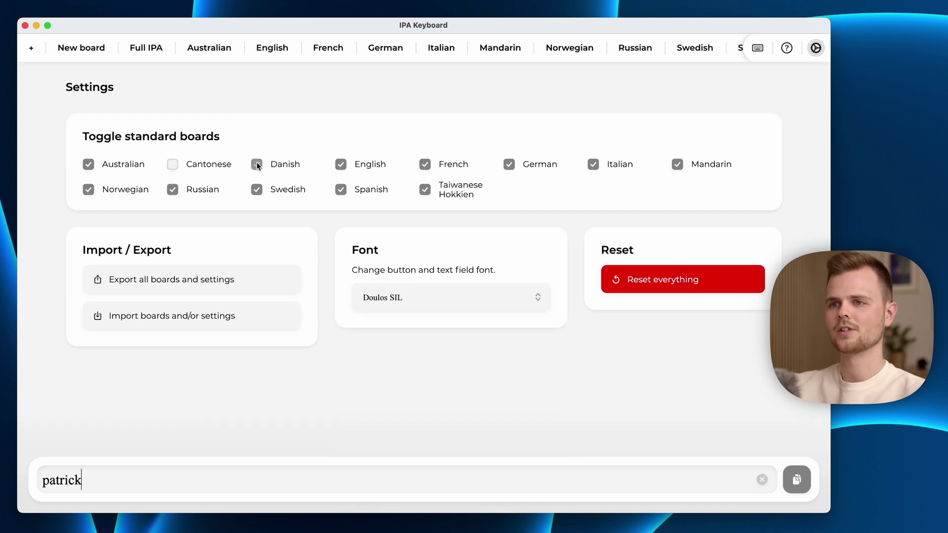
click(340, 164)
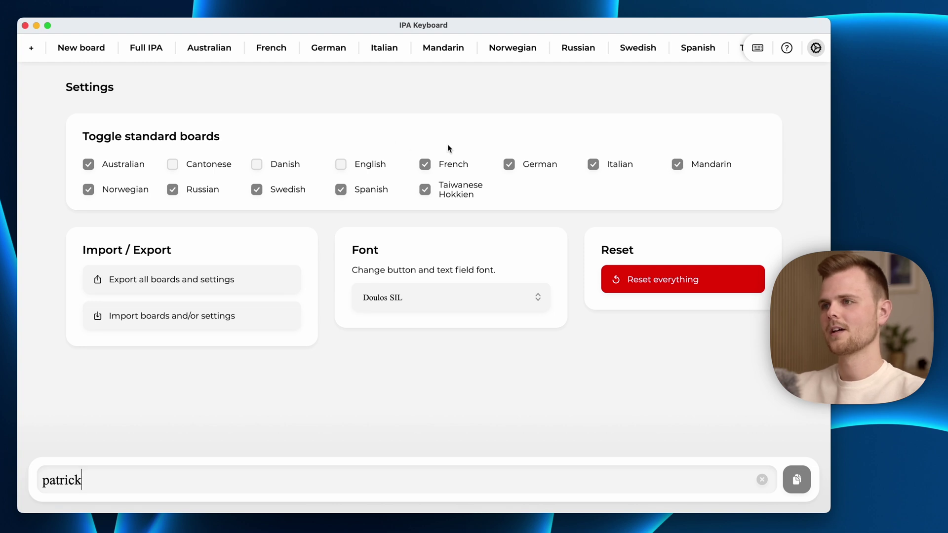
- Open keyboard mode and try out various unassigned letter keys in My first layout
click(756, 49)
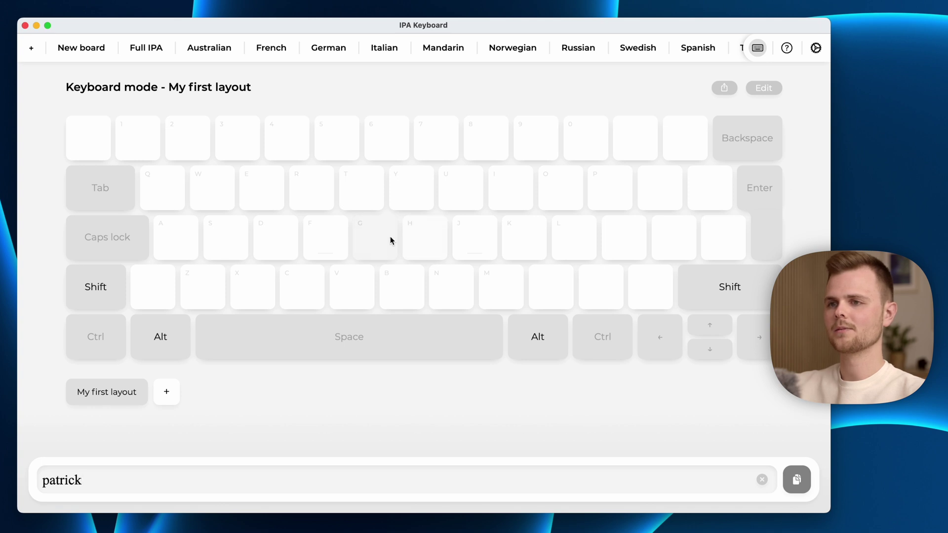
key(h)
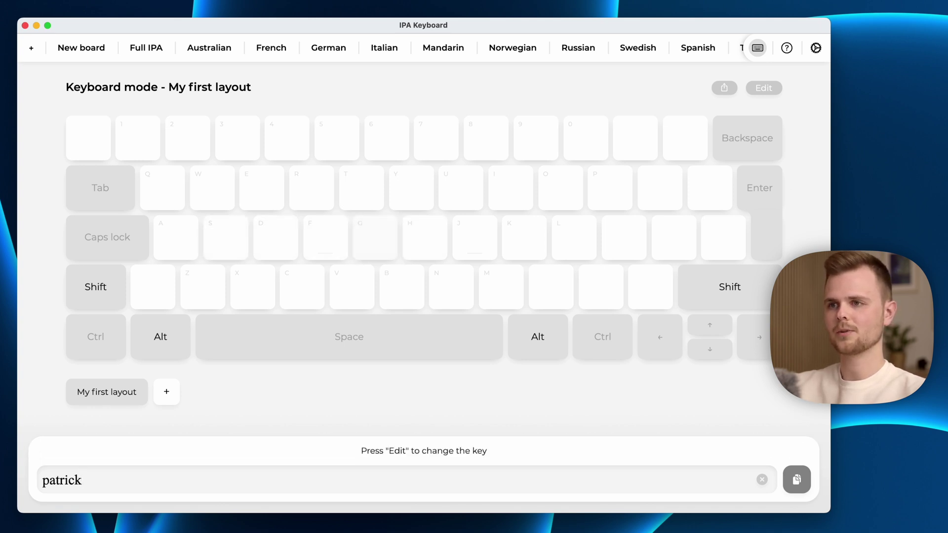
key(u)
key(r)
key(h)
key(e)
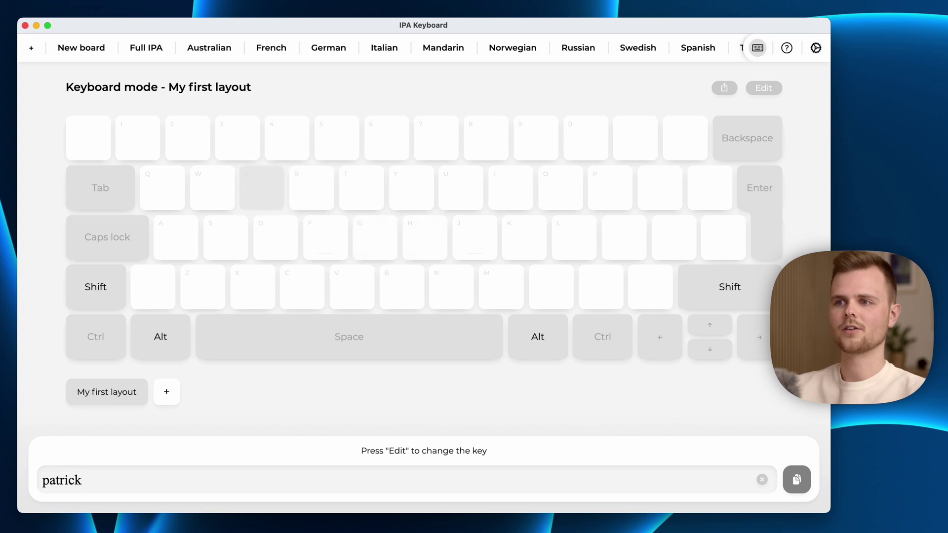
key(y)
key(r)
key(h)
key(r)
key(y)
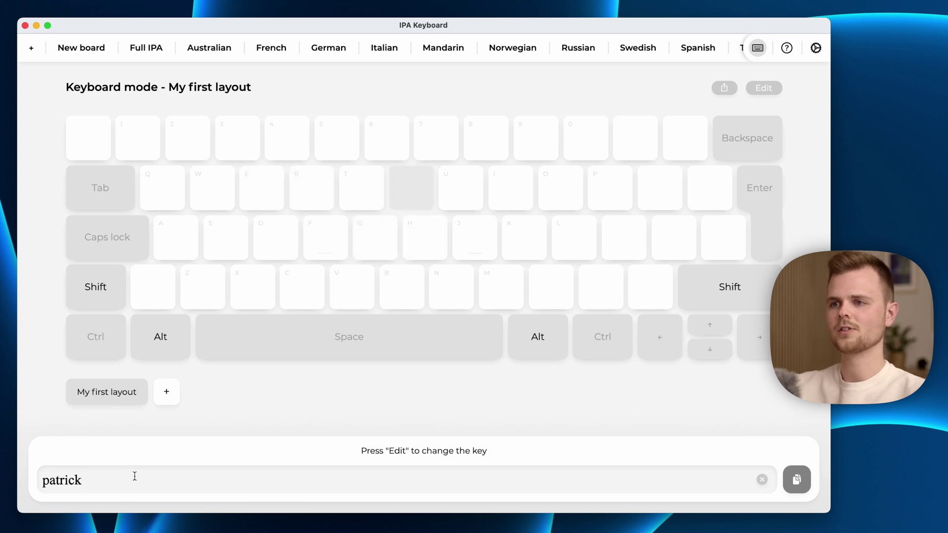
key(r)
key(r)
key(t)
key(r)
key(g)
key(t)
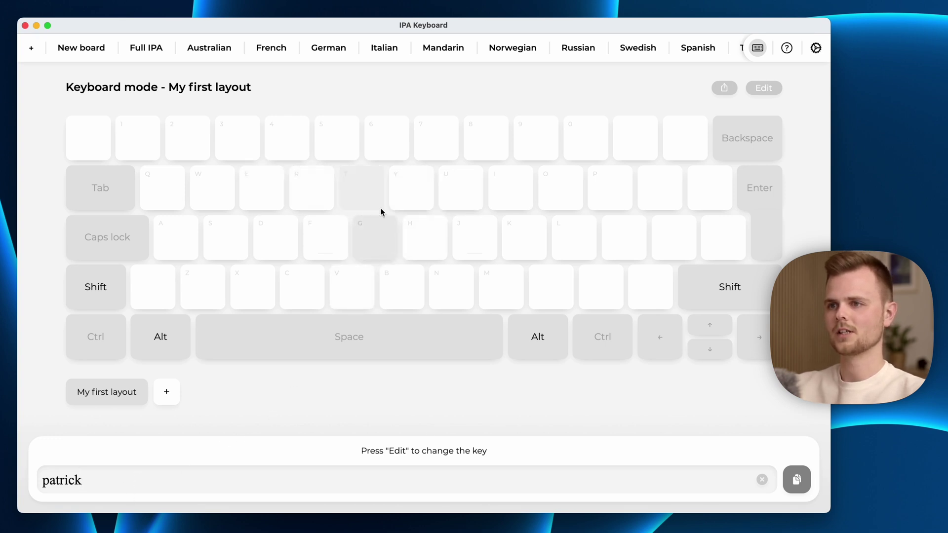
key(y)
key(g)
key(r)
key(r)
key(r)
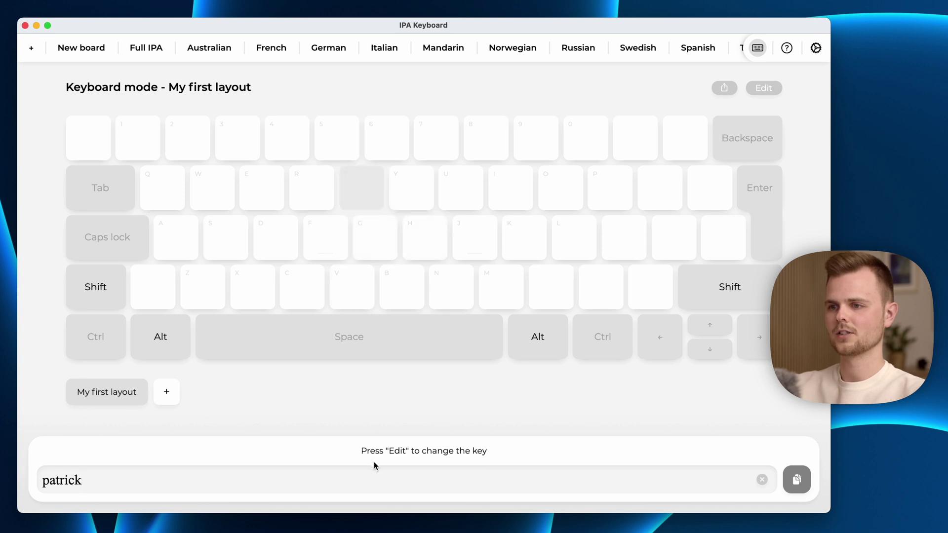
key(y)
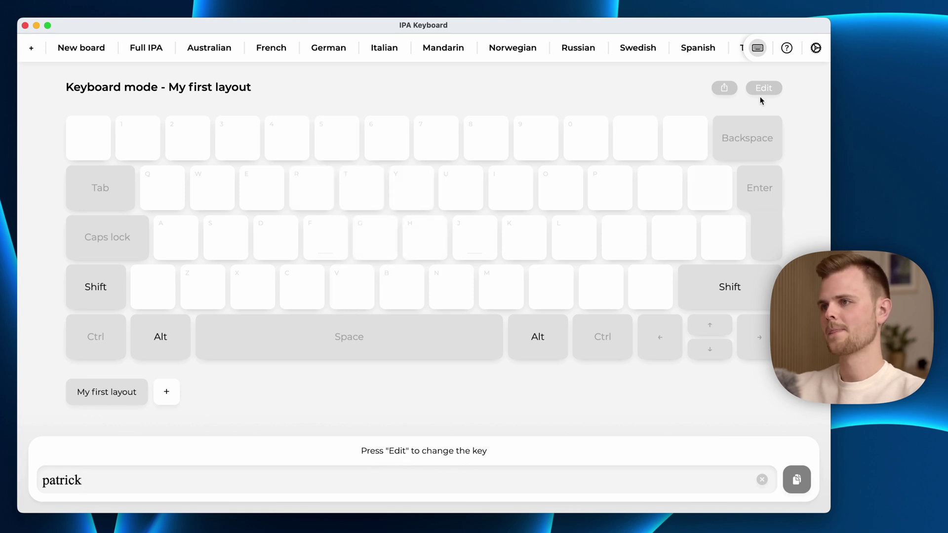
- Assign ç from the full IPA chart to the G key of My first layout and enter çççç with it
click(763, 88)
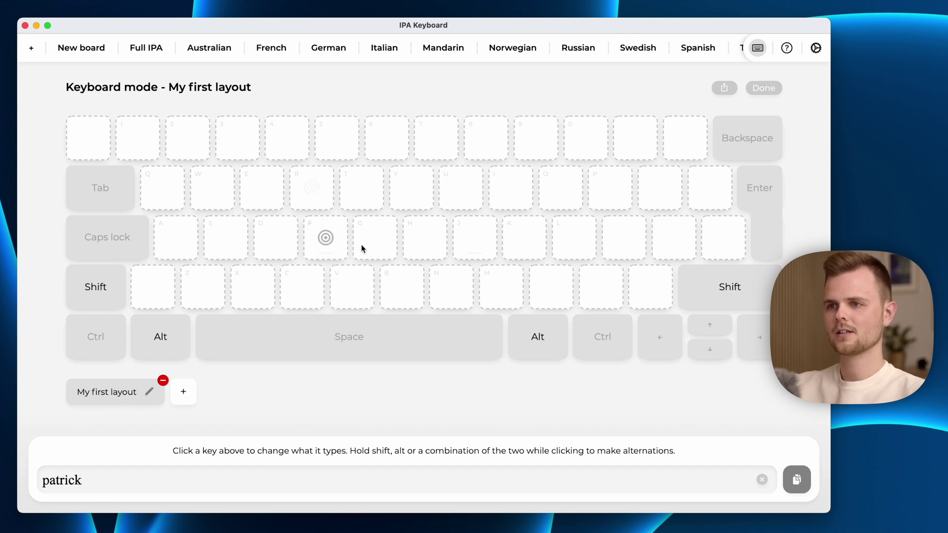
click(375, 238)
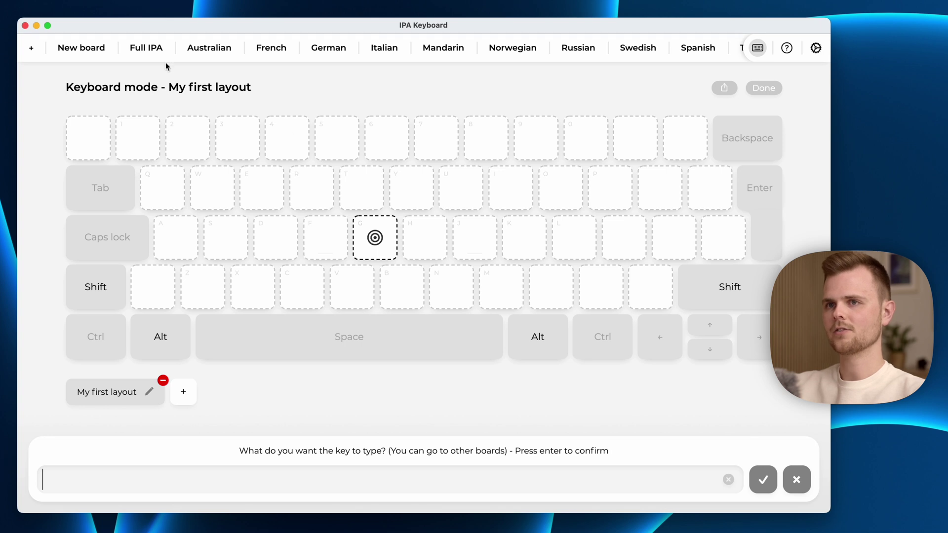
click(143, 48)
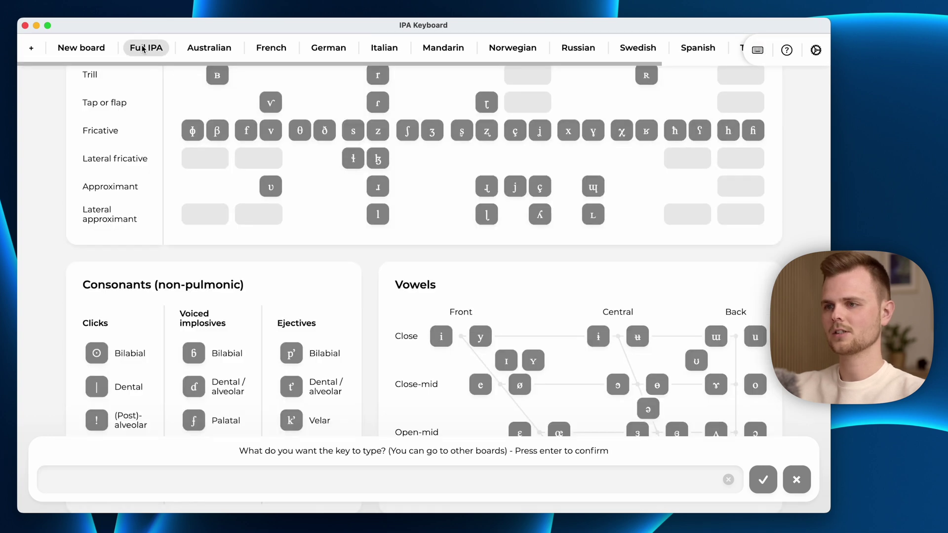
click(510, 130)
click(762, 480)
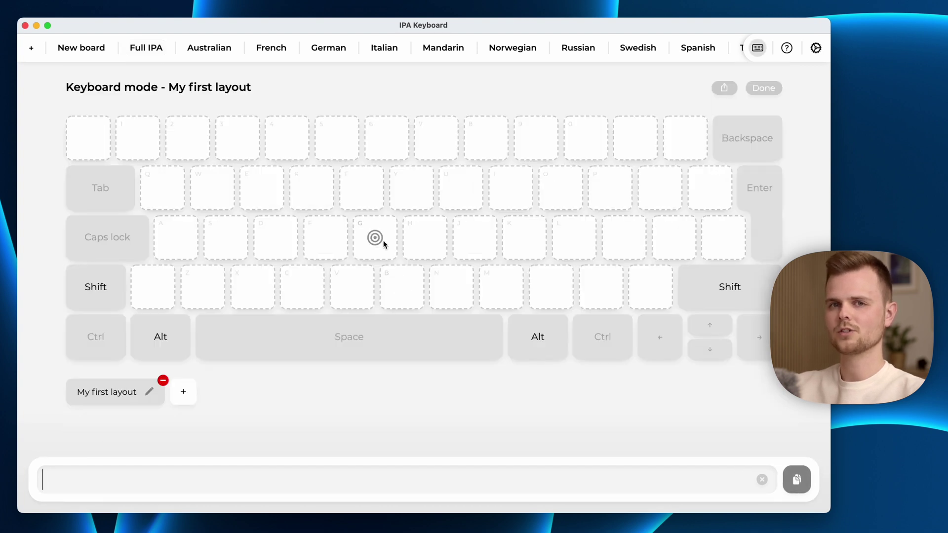
click(759, 88)
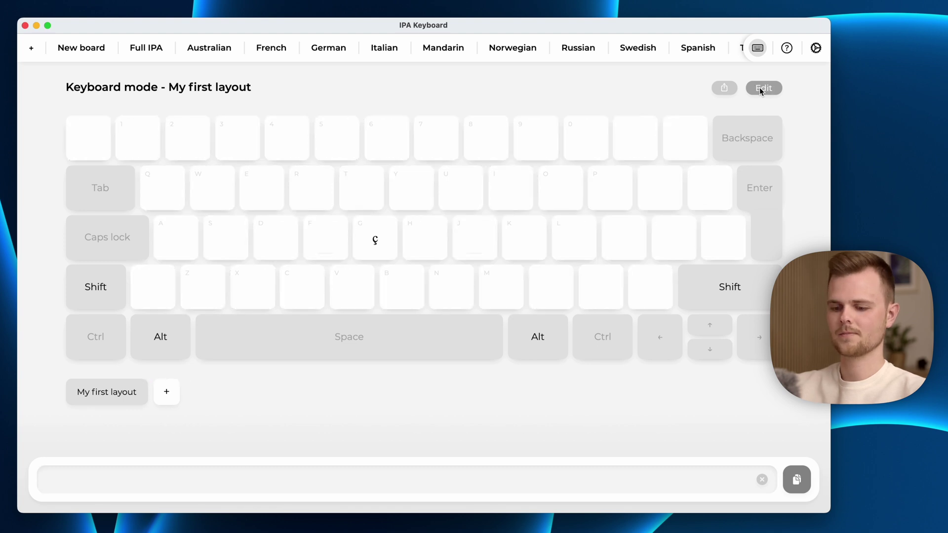
text(çç)
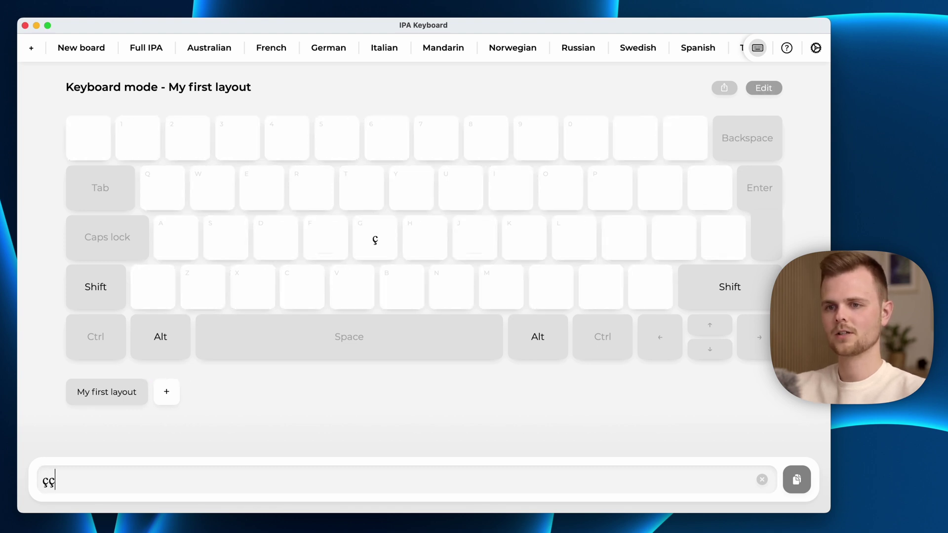
text(ççf)
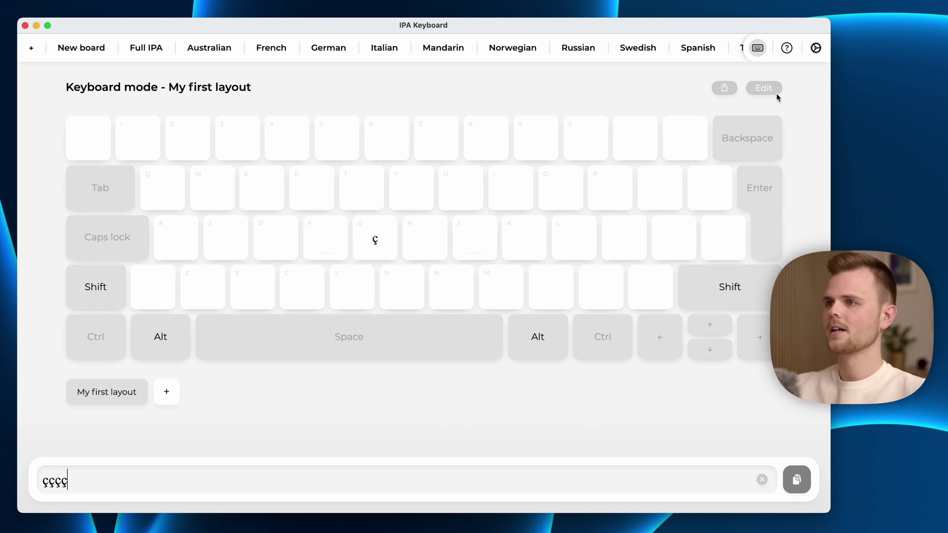
- Assign e from the full IPA chart to the G key's Shift alternation and enter çe in the text field
click(756, 88)
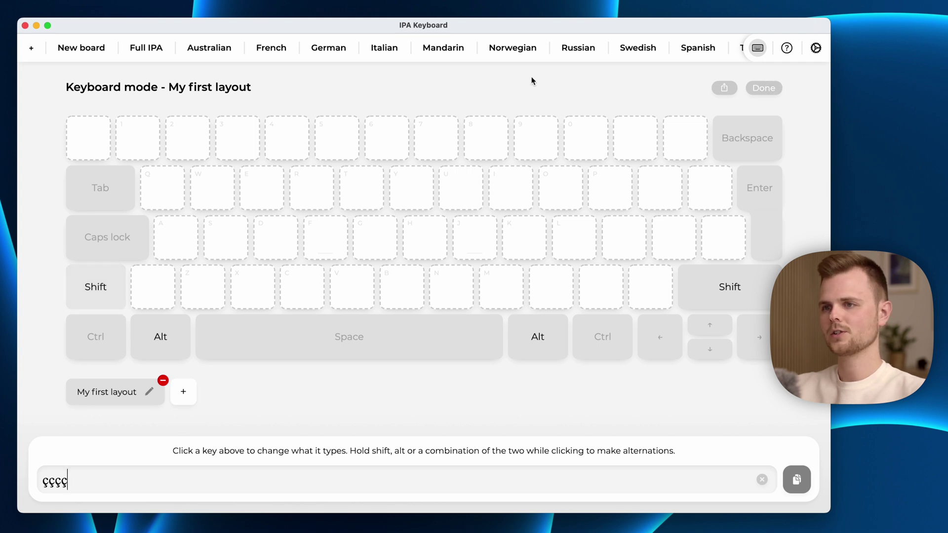
click(380, 236)
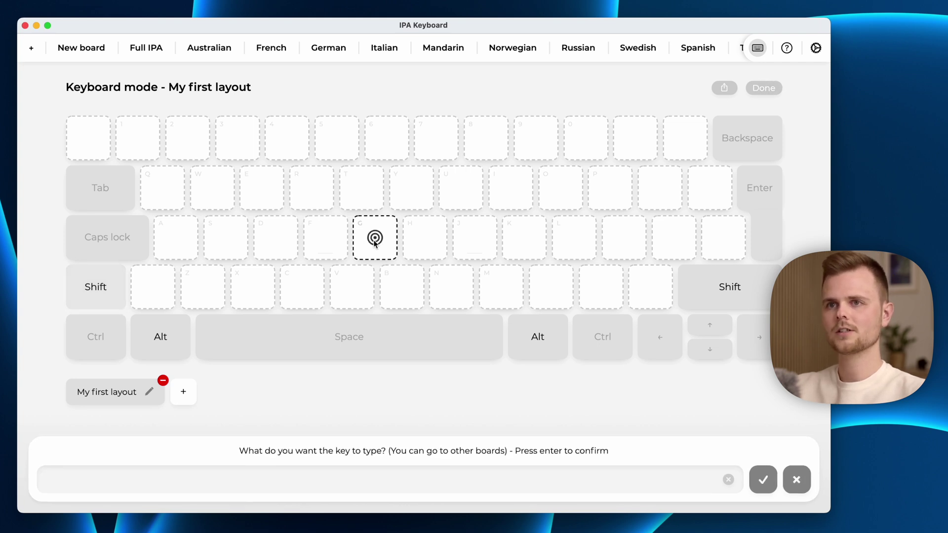
click(151, 53)
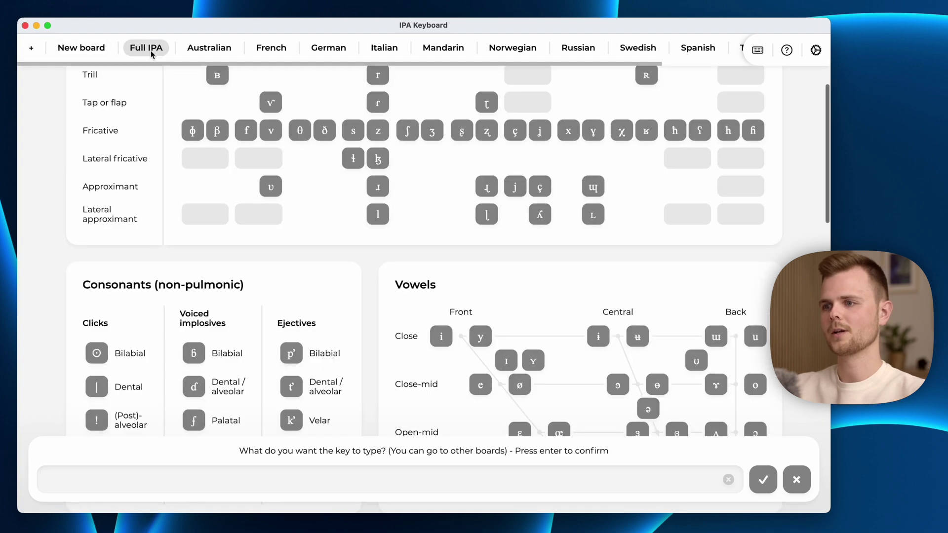
click(480, 385)
click(763, 478)
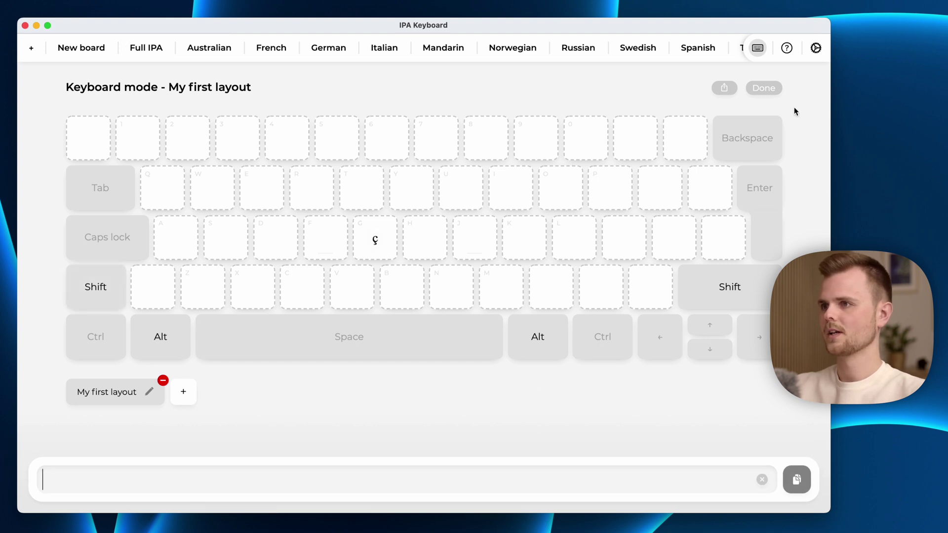
click(764, 89)
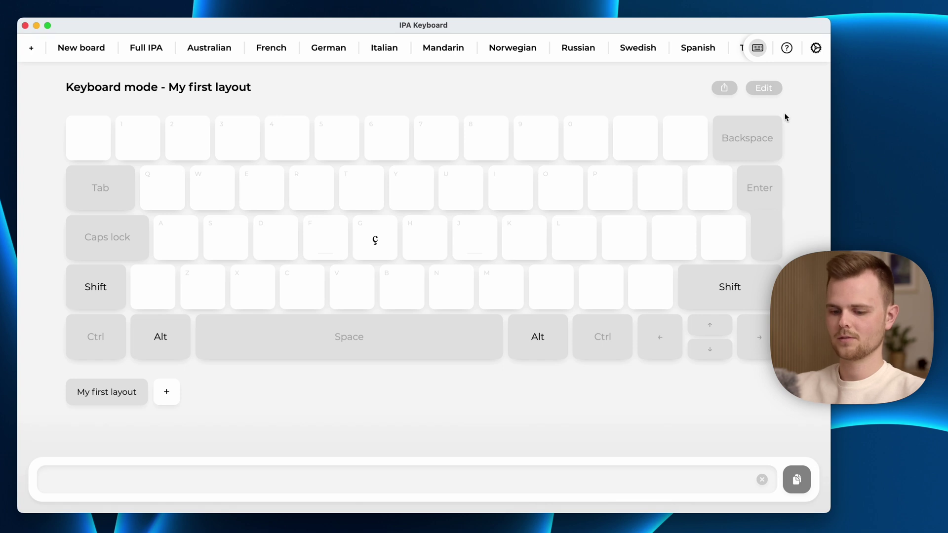
text(ç)
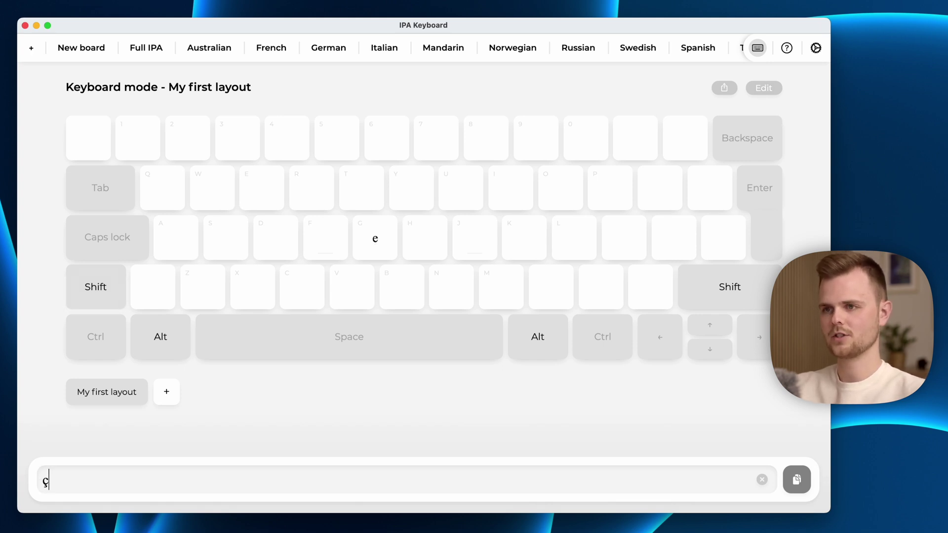
text(e)
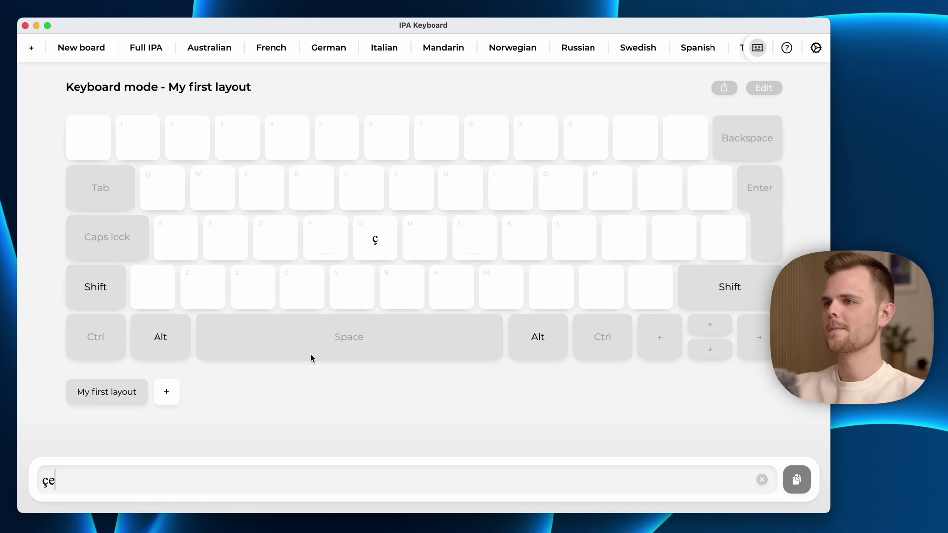
- Open the help page and review the support information and the navigation, action and import/export shortcuts
click(787, 49)
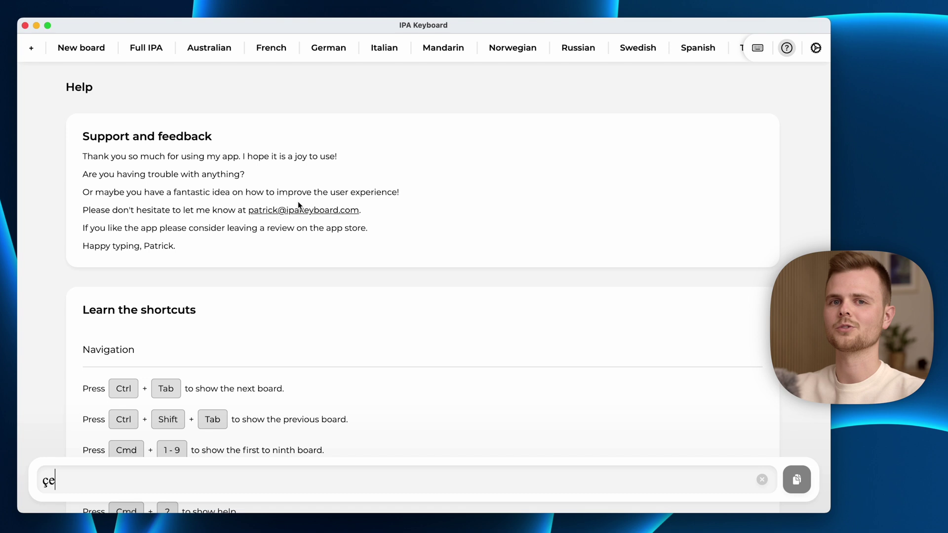
scroll(319, 338, down, 10)
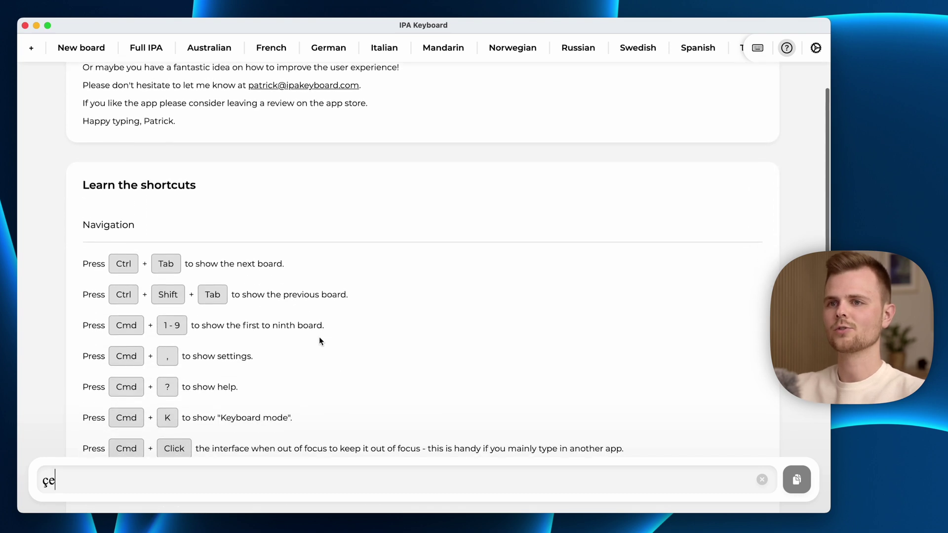
scroll(318, 337, down, 1)
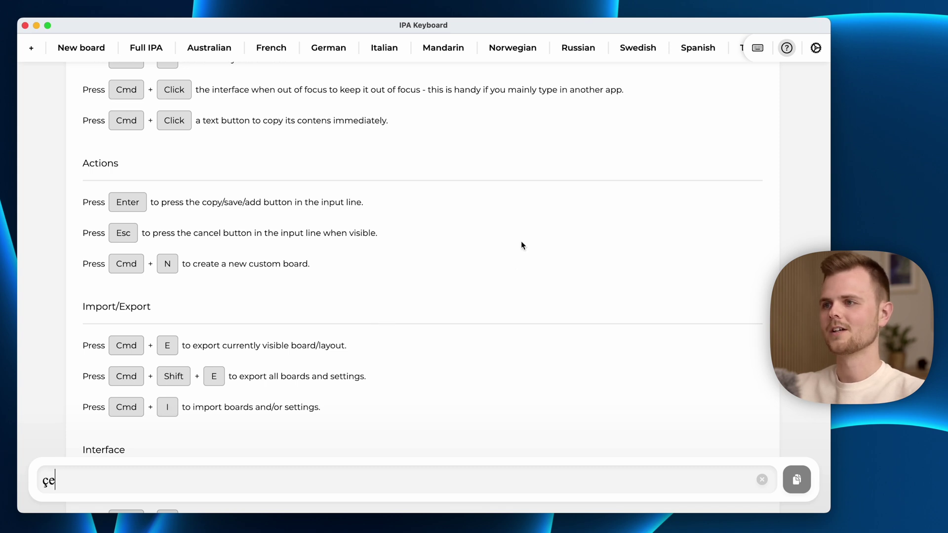
scroll(520, 241, up, 12)
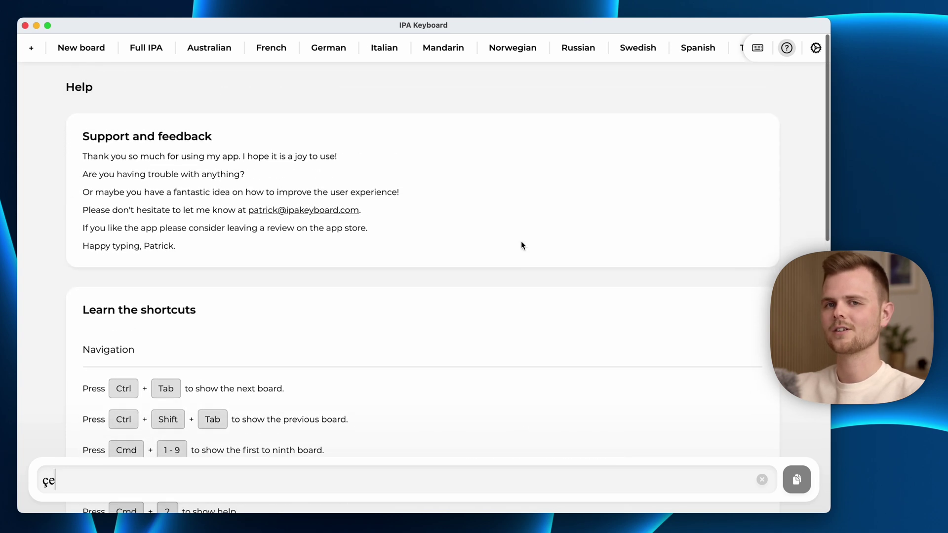